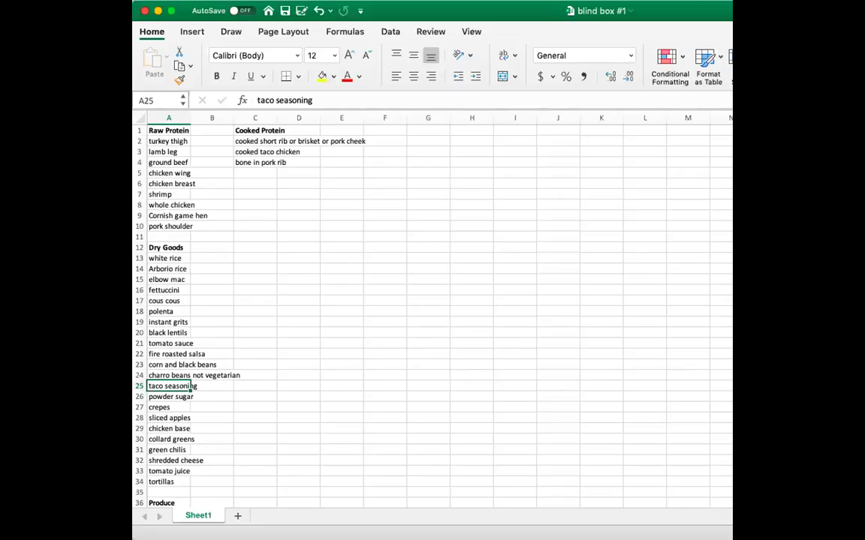
Step: Enlarge the spreadsheet window so that it fills the screen
click(303, 211)
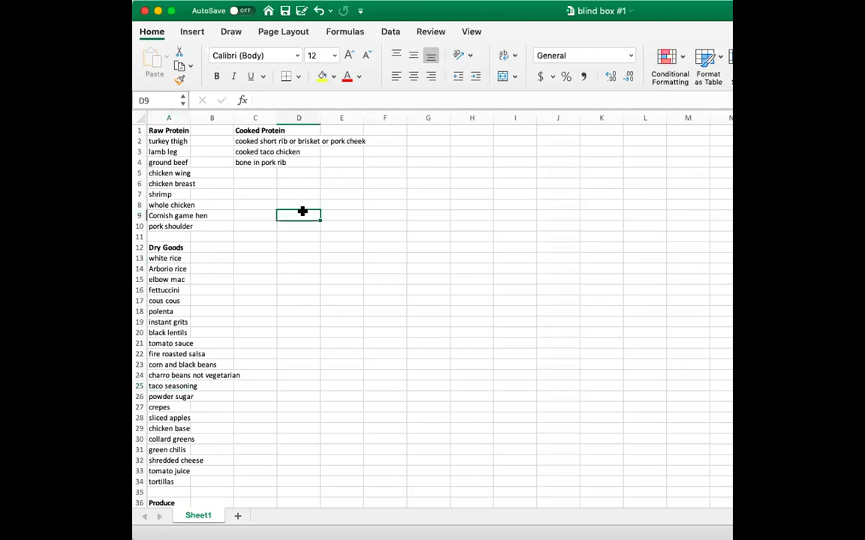
double_click(502, 14)
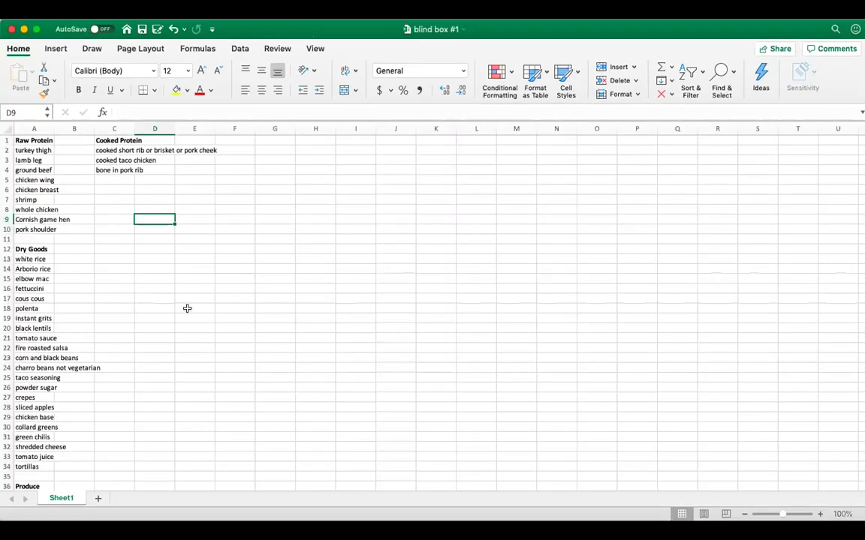
click(227, 294)
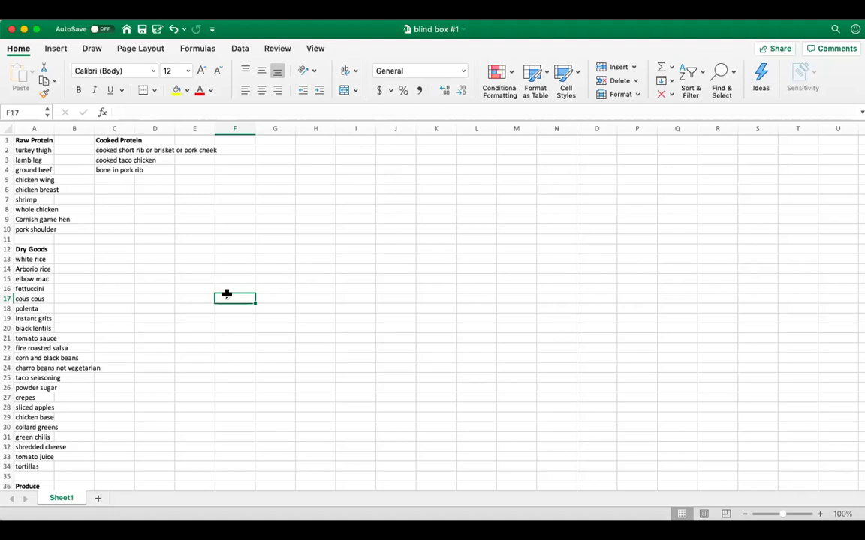
Step: Move ground beef from Raw Protein to E9 and the Dry Goods items tomato sauce through taco seasoning to E10:E14
click(41, 169)
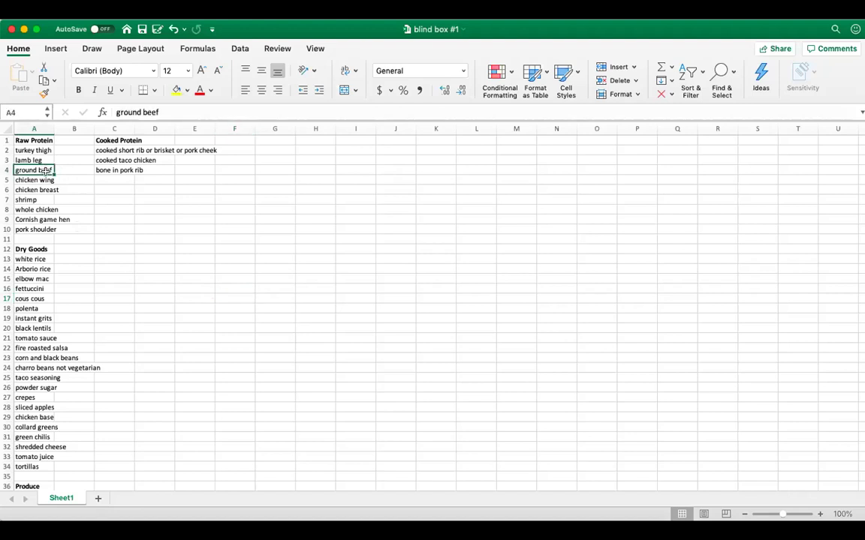
drag(43, 171, 193, 219)
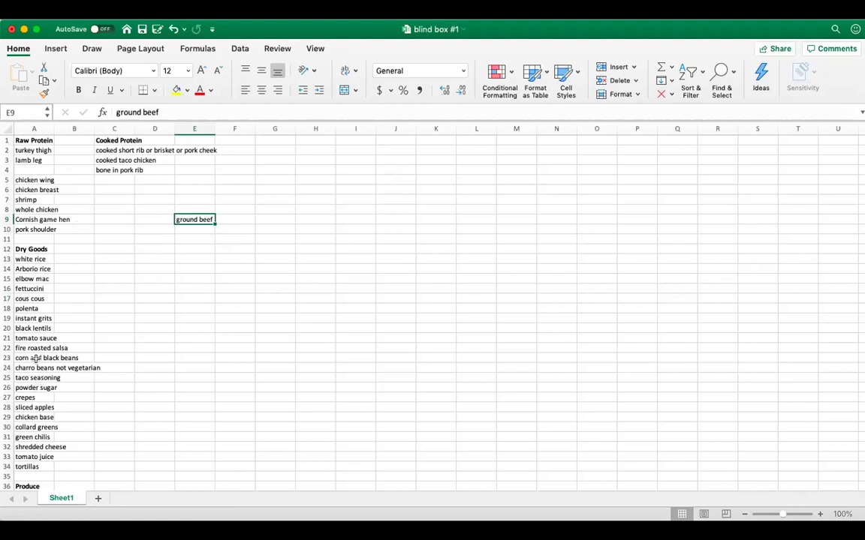
drag(33, 339, 193, 243)
Step: Move white onion from the Produce list to E15, directly below taco seasoning
scroll(107, 437, down, 2)
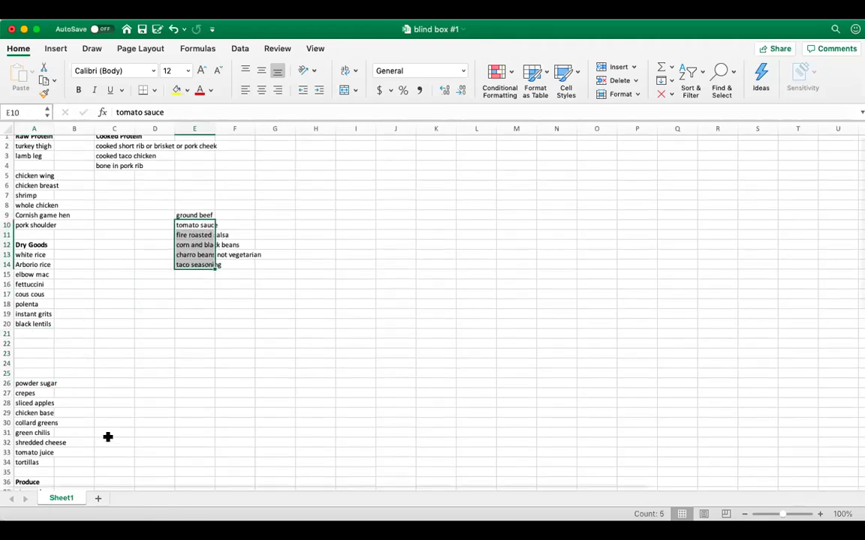
scroll(107, 437, down, 7)
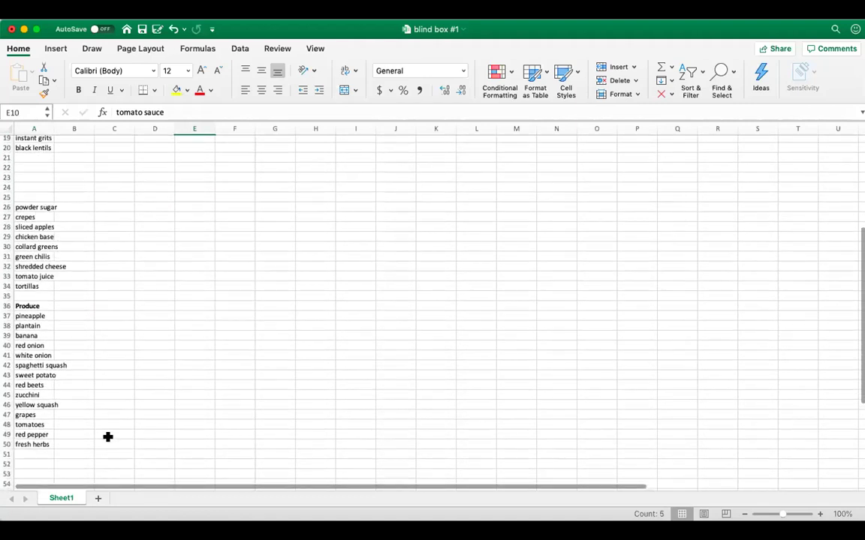
scroll(108, 437, up, 2)
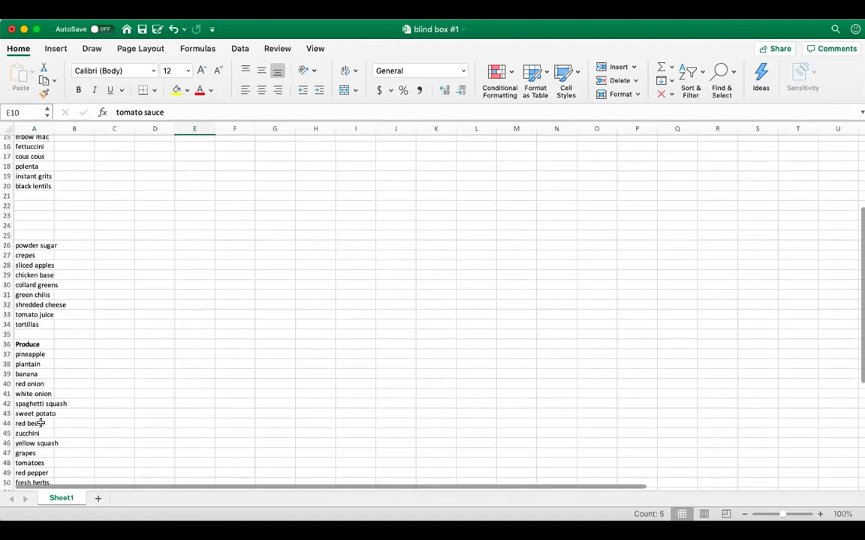
click(41, 391)
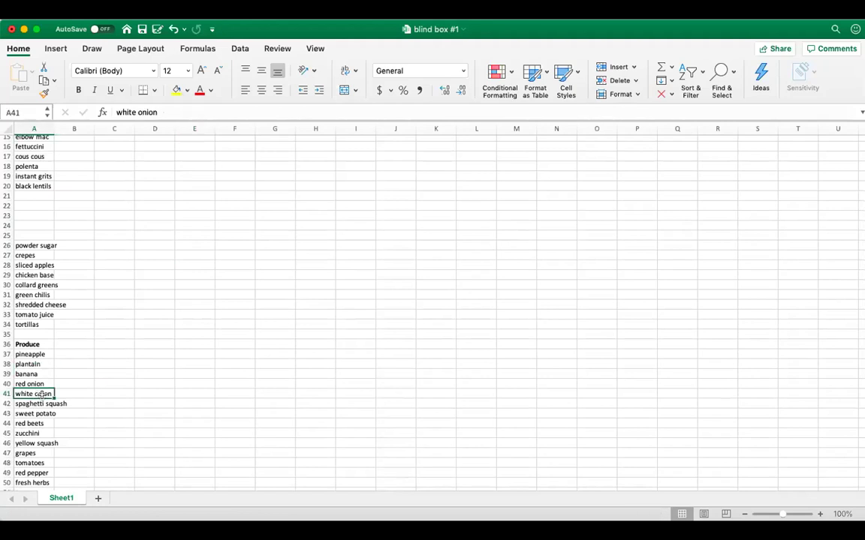
drag(41, 393, 193, 149)
Step: Move elbow mac from the Dry Goods list to E16, directly below white onion
scroll(111, 265, up, 5)
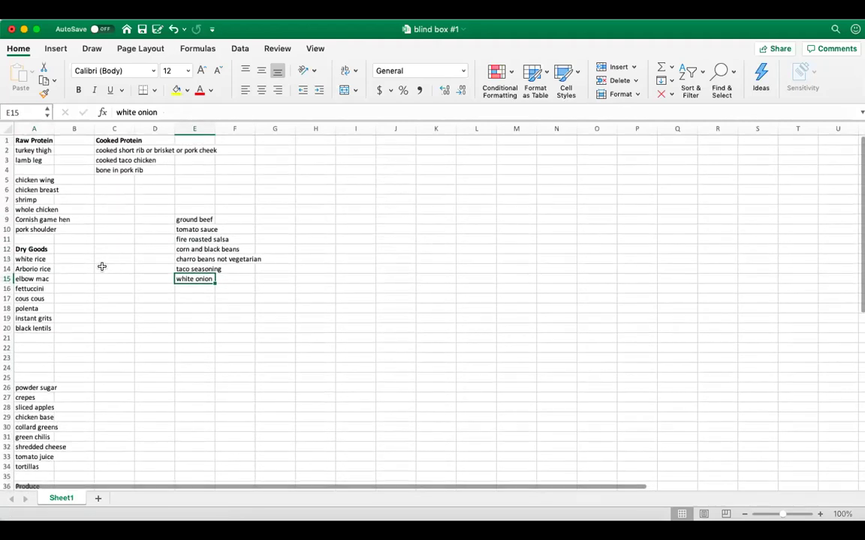
right_click(33, 279)
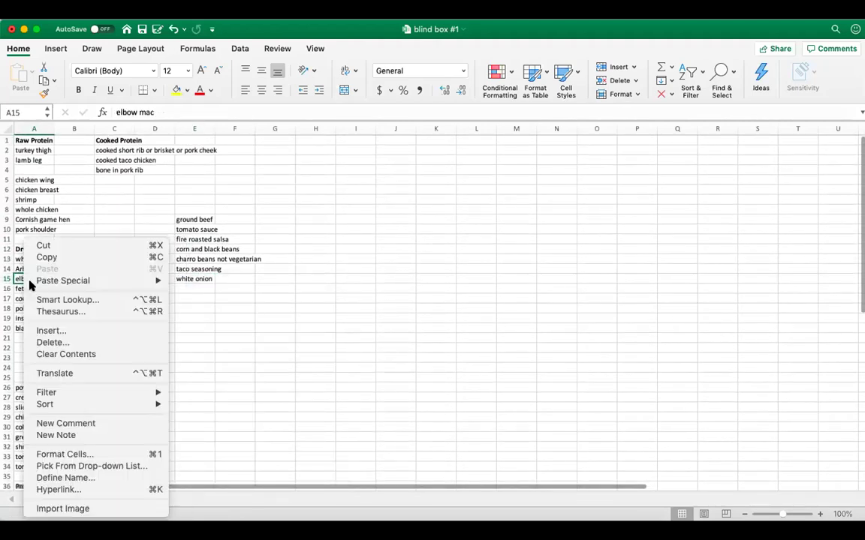
right_click(235, 387)
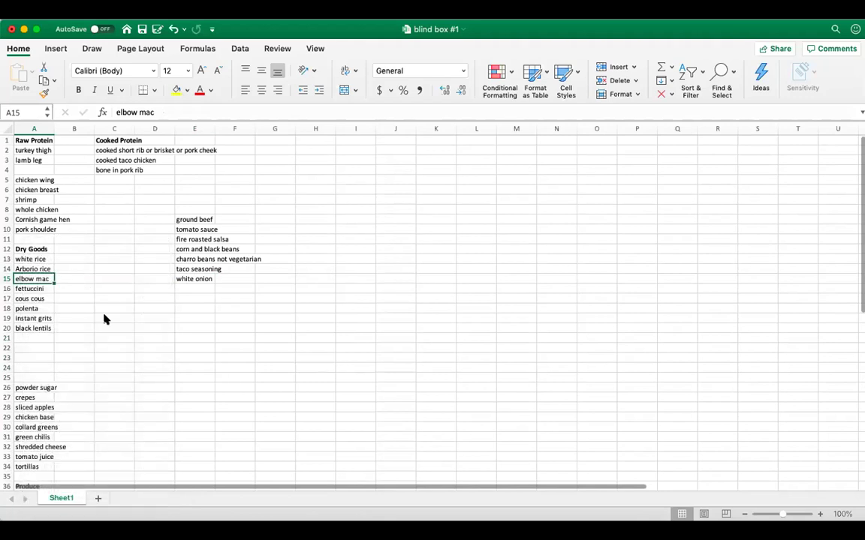
click(43, 280)
click(43, 280)
drag(43, 280, 192, 289)
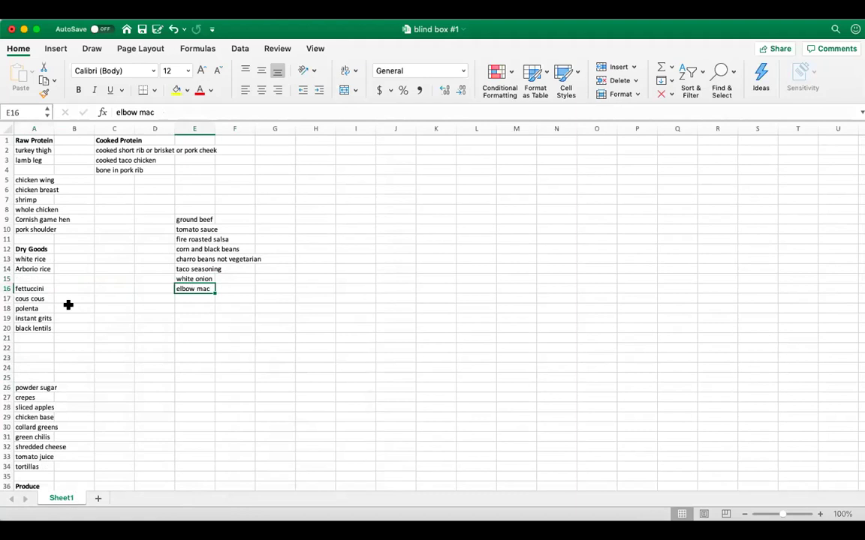
Step: Start a second ingredient group by moving lamb leg to E20 and cous cous to E21
click(36, 161)
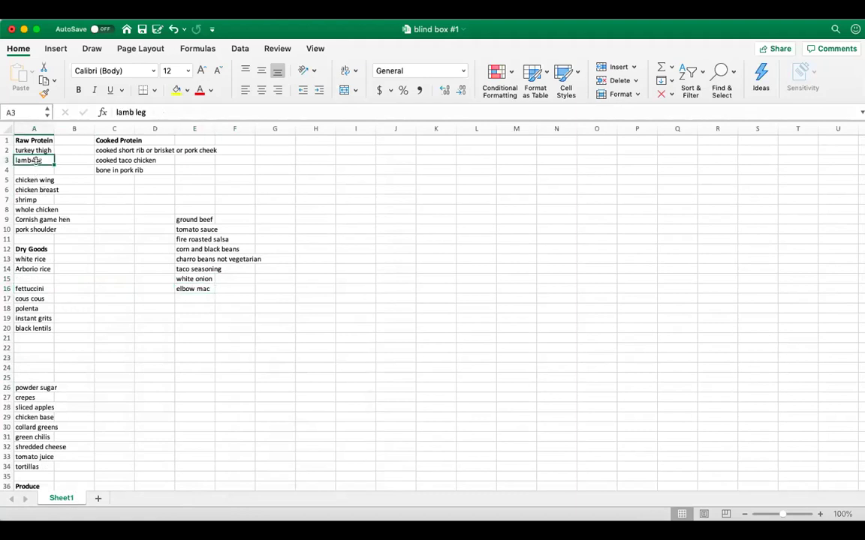
drag(37, 165, 201, 331)
scroll(125, 388, down, 5)
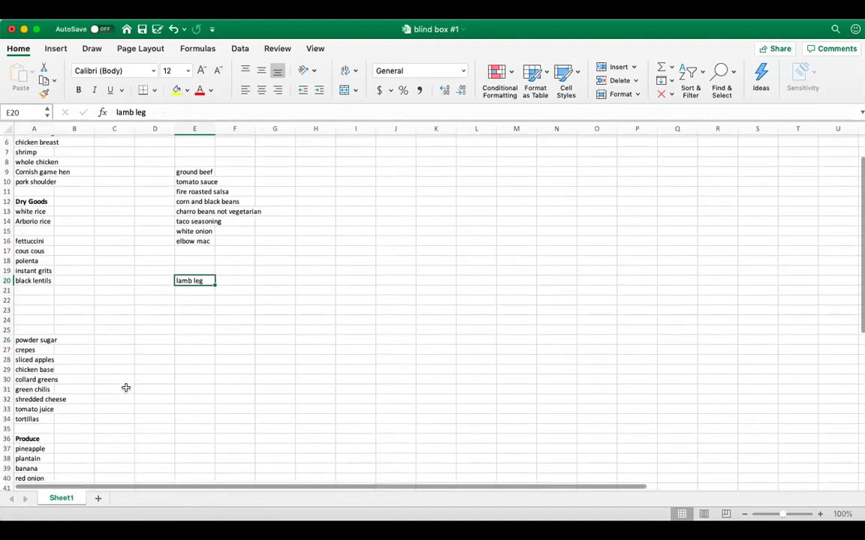
click(43, 225)
drag(43, 225, 196, 269)
Step: Move charro beans not vegetarian from E13 to E17, below the ground beef group
scroll(112, 439, down, 5)
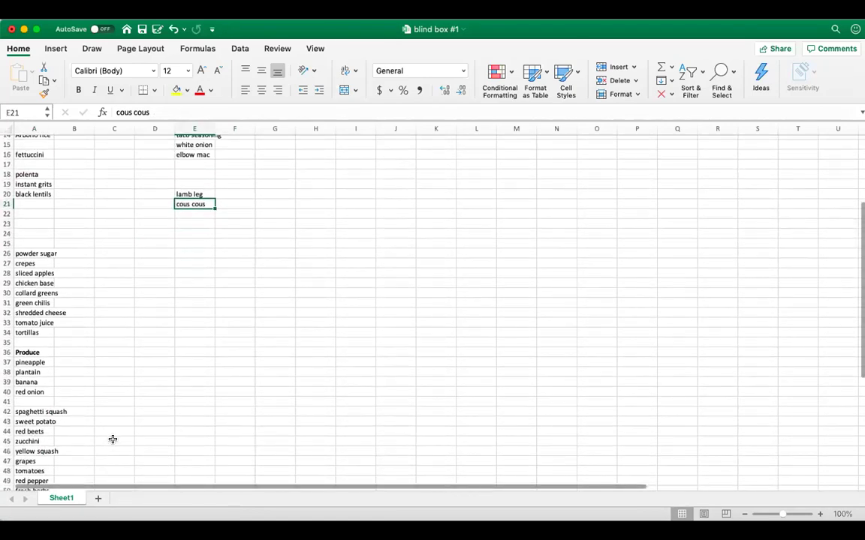
scroll(113, 439, up, 5)
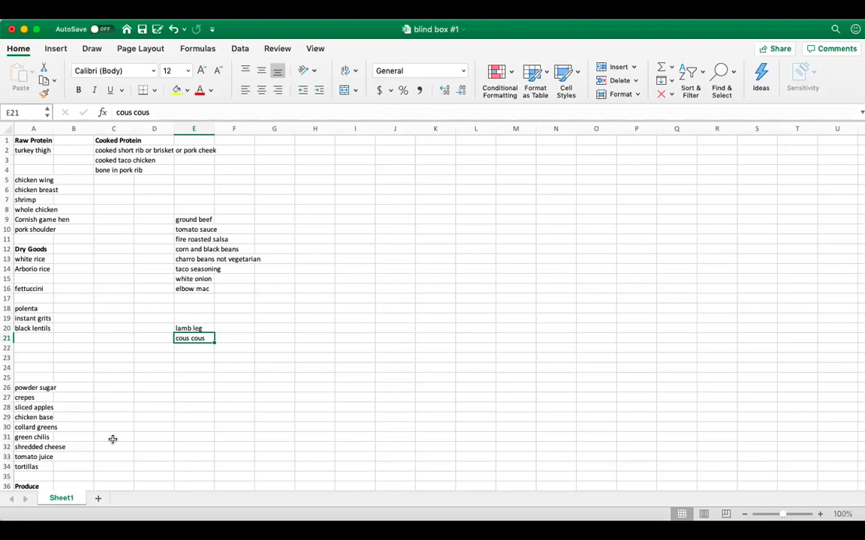
click(189, 261)
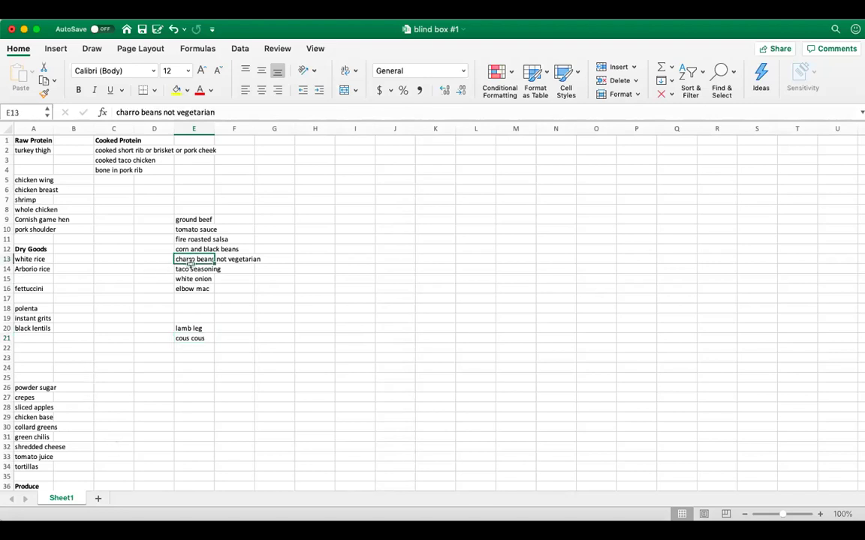
drag(193, 261, 203, 319)
drag(208, 304, 212, 304)
Step: Move taco seasoning, white onion and elbow mac up one row to E13:E15 to close the gap
click(207, 268)
shift+click(206, 288)
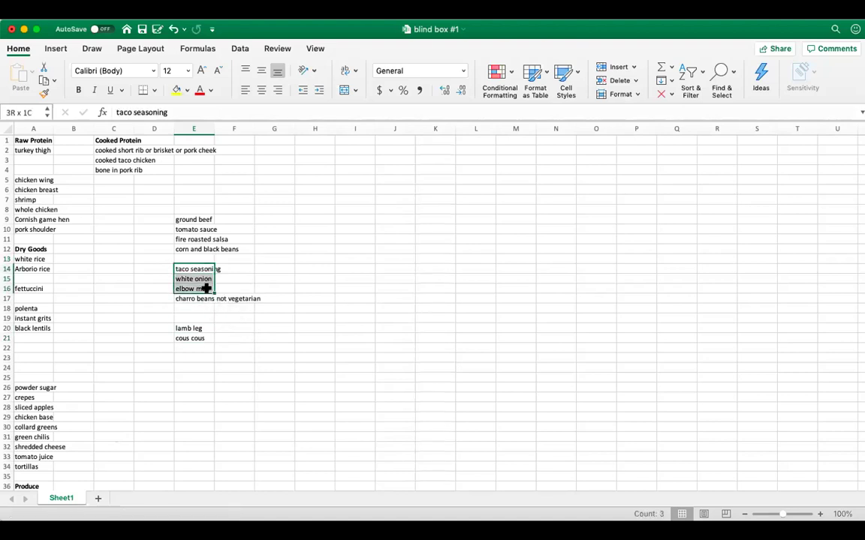
drag(205, 260, 190, 248)
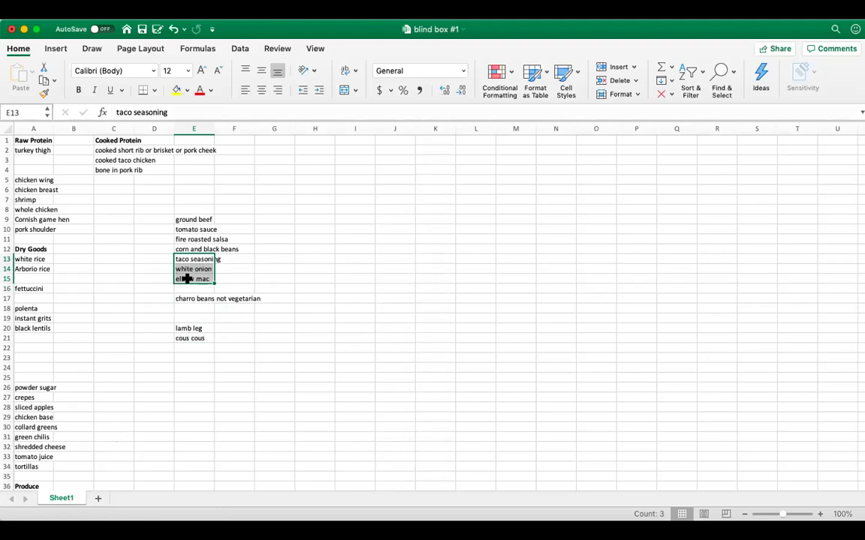
click(201, 299)
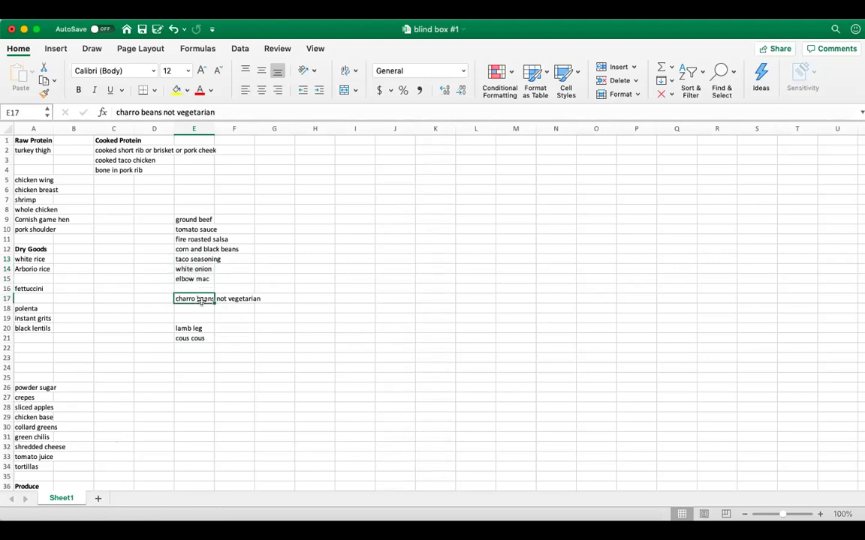
drag(201, 301, 200, 300)
Step: Move spaghetti squash from the Produce list to E29 and red beets to E30
scroll(185, 323, down, 4)
scroll(185, 323, down, 3)
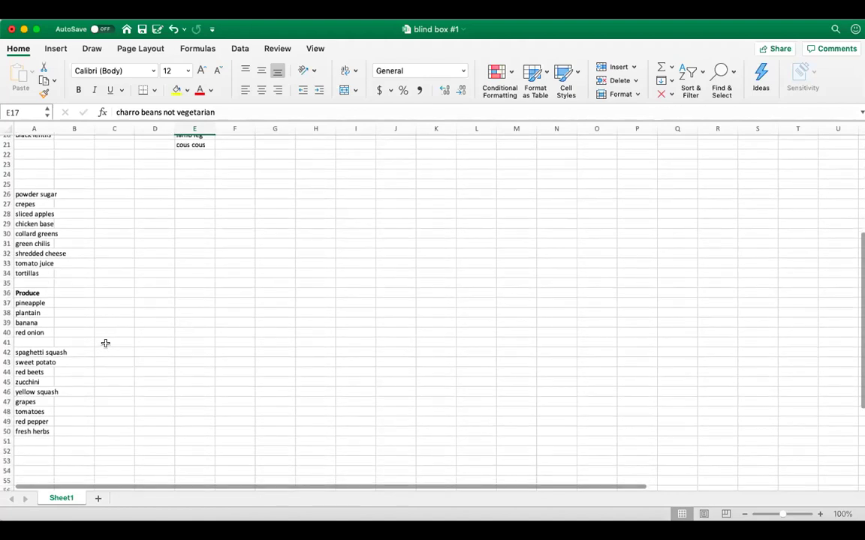
click(38, 351)
drag(34, 354, 194, 226)
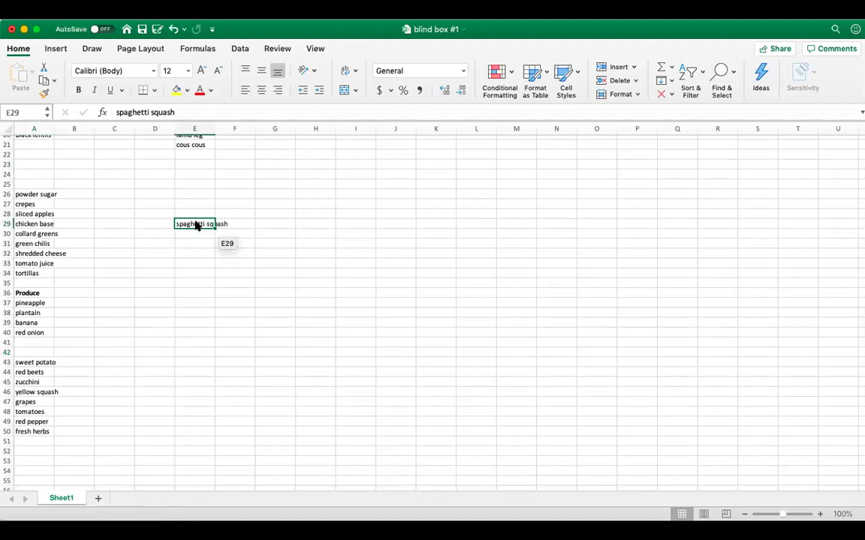
click(38, 372)
drag(38, 376, 206, 234)
Step: Move whole chicken and Cornish game hen from Raw Protein to E27:E28, above spaghetti squash
scroll(176, 273, up, 10)
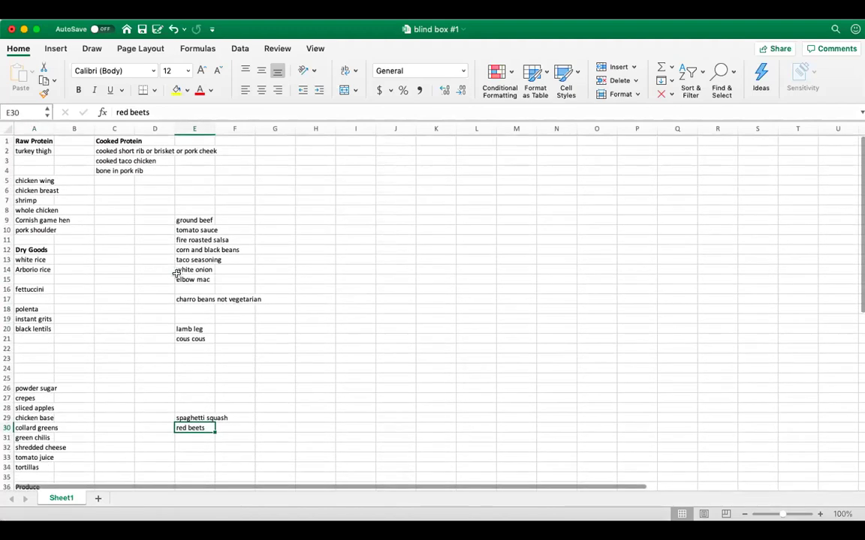
click(43, 220)
mouse_move(43, 212)
mouse_down()
mouse_move(168, 300)
mouse_move(180, 362)
mouse_move(207, 414)
mouse_up()
right_click(200, 446)
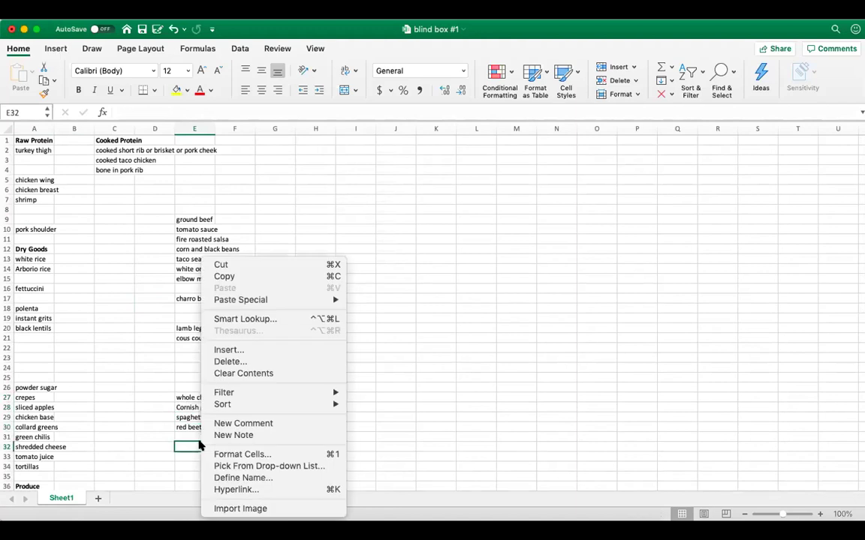
click(459, 447)
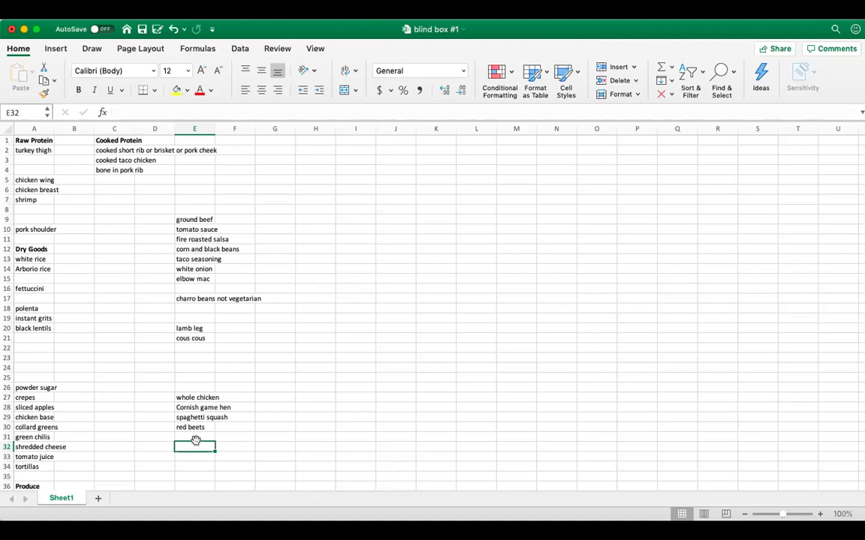
Step: Move plantain from the Produce list to E36, below the whole chicken group
click(203, 417)
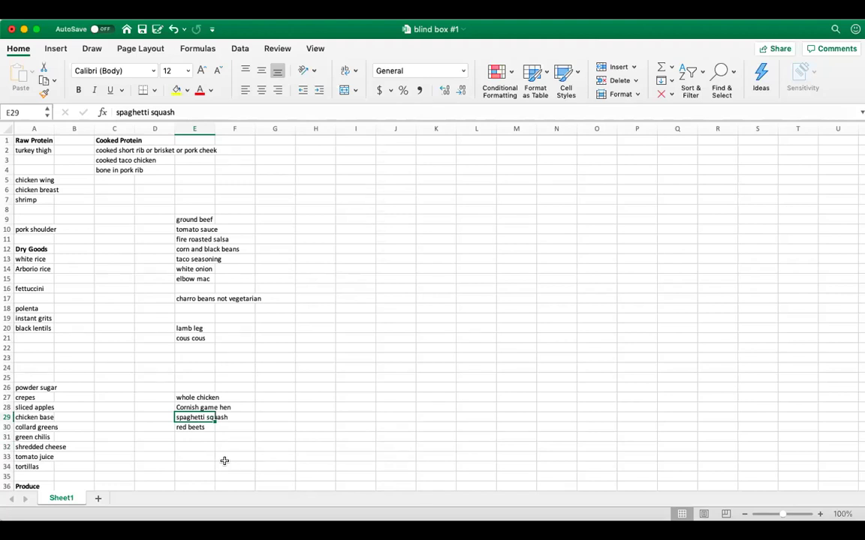
scroll(225, 460, down, 2)
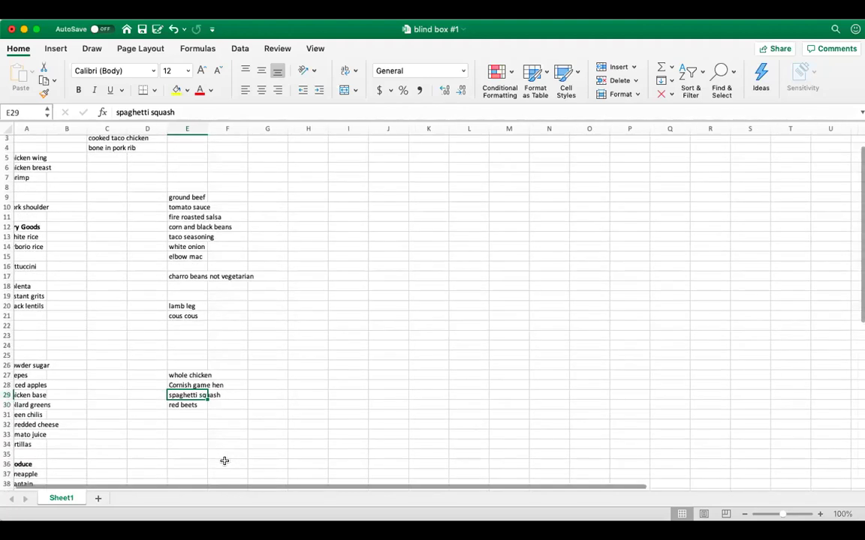
scroll(224, 461, up, 2)
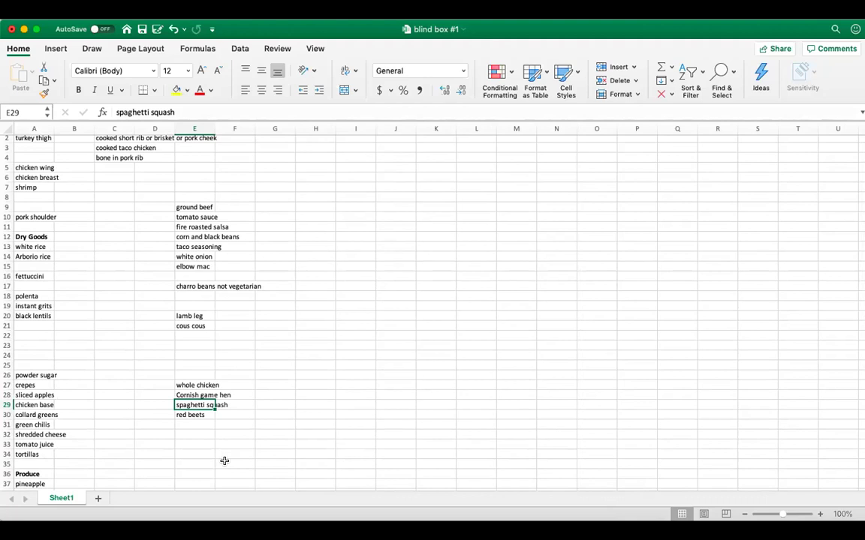
scroll(44, 420, down, 3)
scroll(44, 421, down, 2)
click(32, 424)
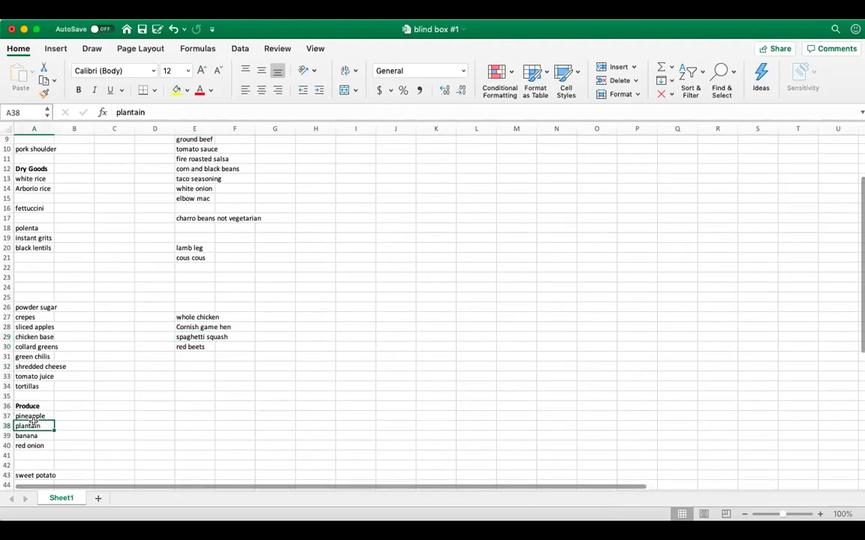
drag(38, 430, 185, 405)
Step: Move chicken wing from the Raw Protein list to E35, directly above plantain
scroll(41, 233, up, 8)
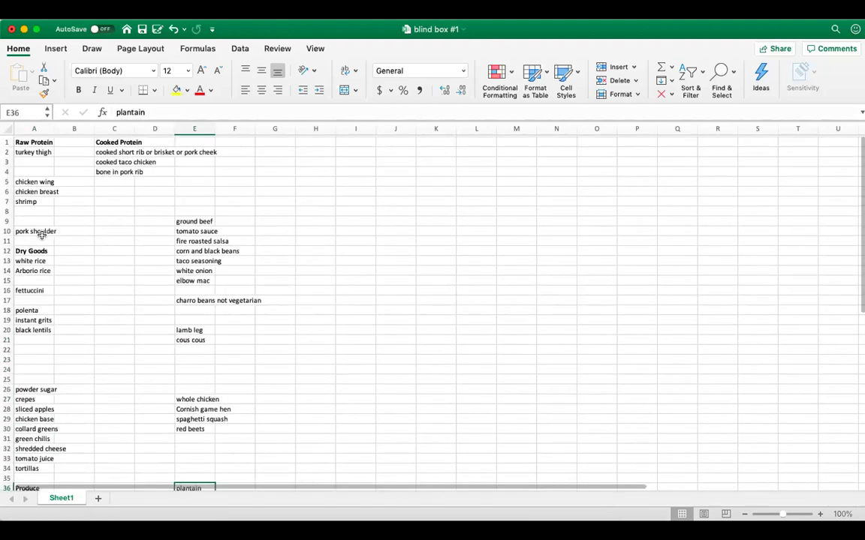
click(36, 181)
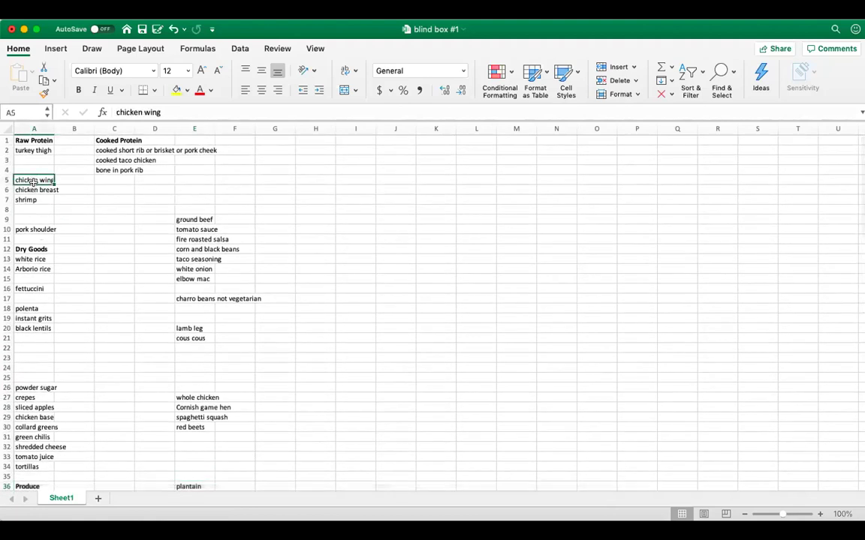
drag(36, 182, 193, 481)
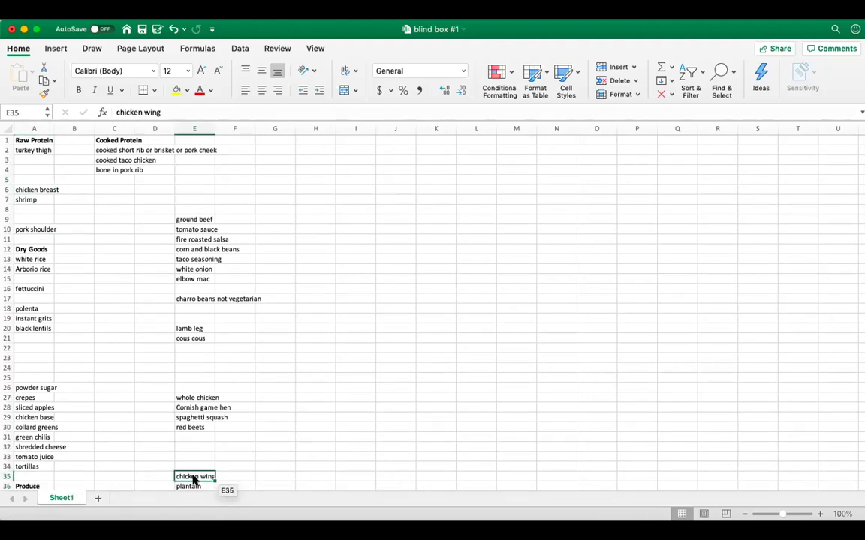
Step: Move turkey thigh from the Raw Protein list to H5 to start a group in a new column
click(33, 151)
drag(33, 150, 296, 179)
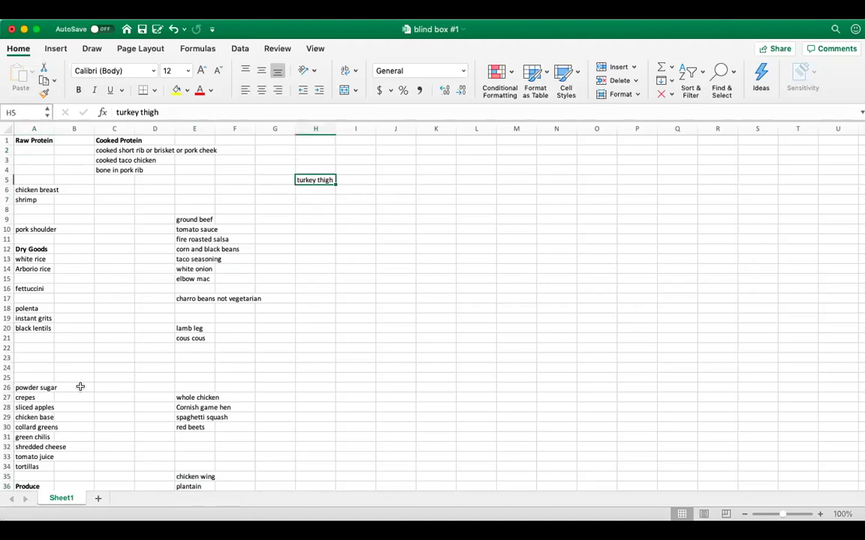
scroll(98, 430, down, 3)
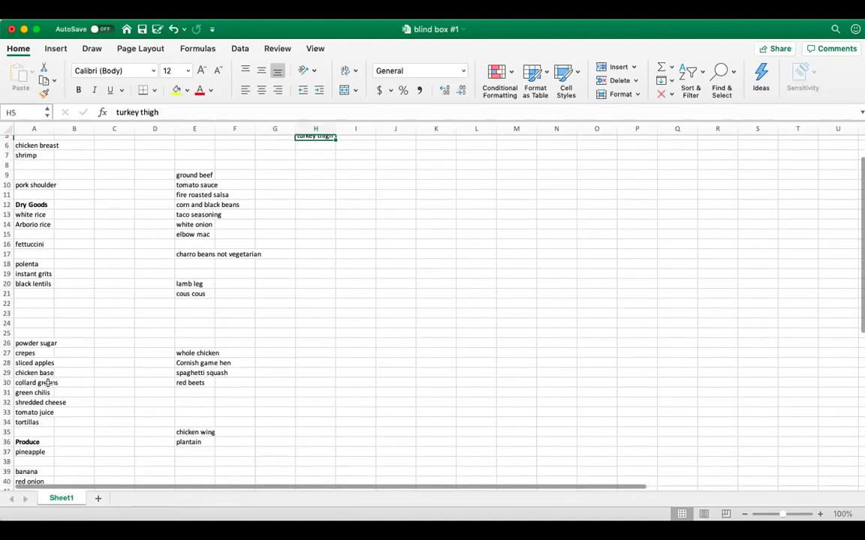
Step: Move collard greens and crepes from the Dry Goods list to H6 and H7, directly below turkey thigh
click(45, 384)
drag(45, 388, 315, 141)
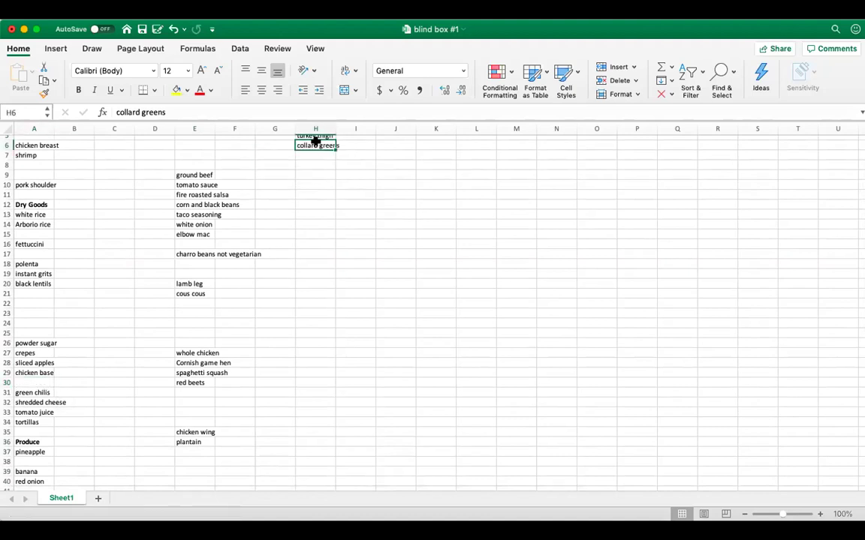
click(34, 356)
drag(45, 358, 316, 155)
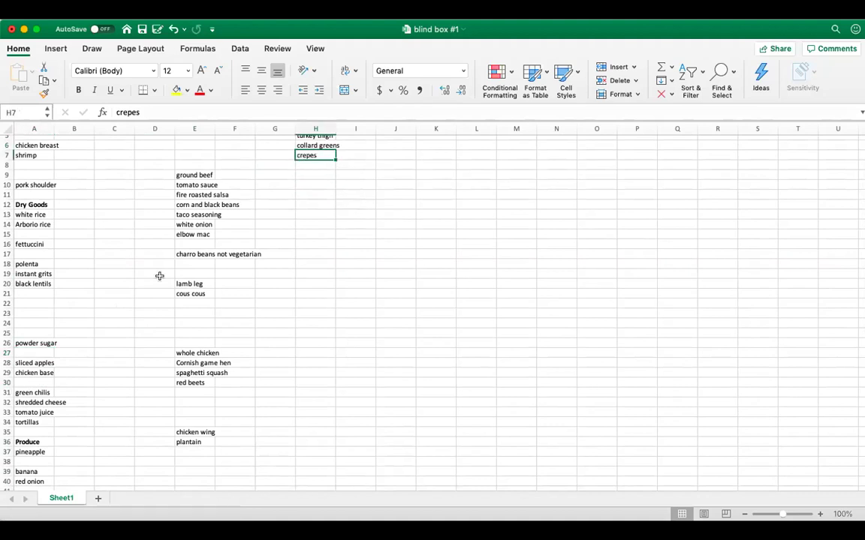
Step: Move red pepper from the Produce list to H8, directly below crepes in the turkey thigh group
scroll(74, 420, down, 3)
scroll(74, 421, down, 5)
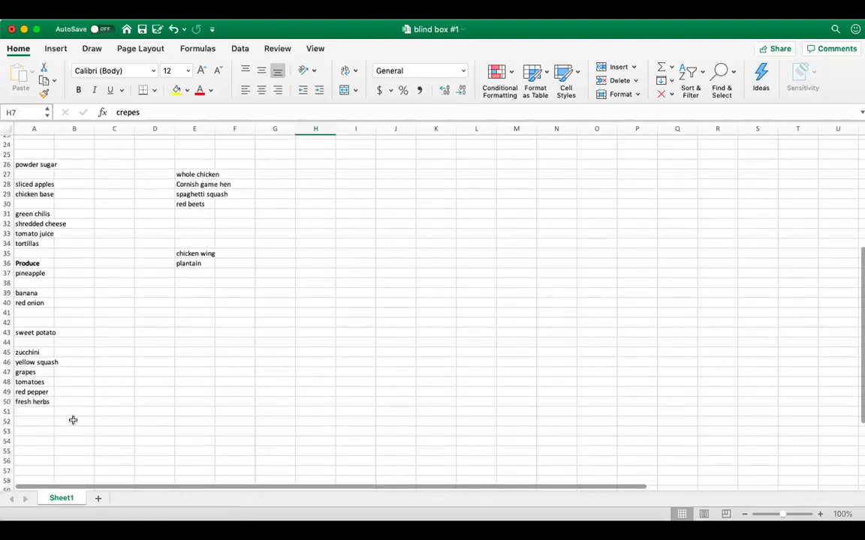
click(34, 391)
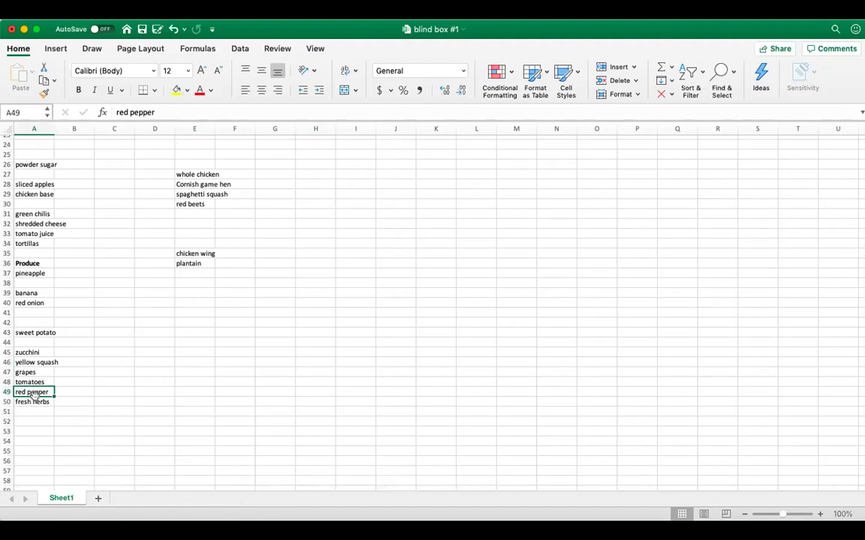
drag(34, 390, 315, 212)
scroll(264, 179, down, 3)
scroll(264, 179, up, 10)
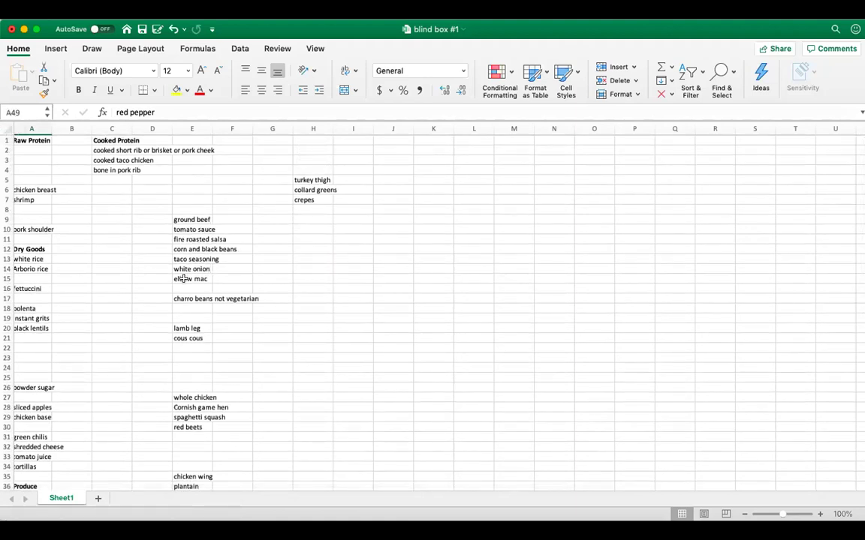
scroll(91, 358, down, 7)
drag(42, 413, 298, 141)
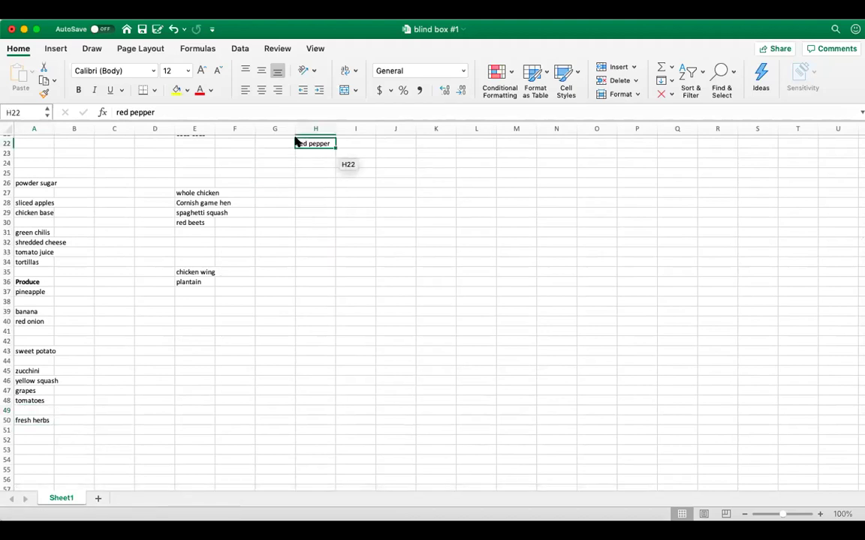
scroll(297, 141, up, 7)
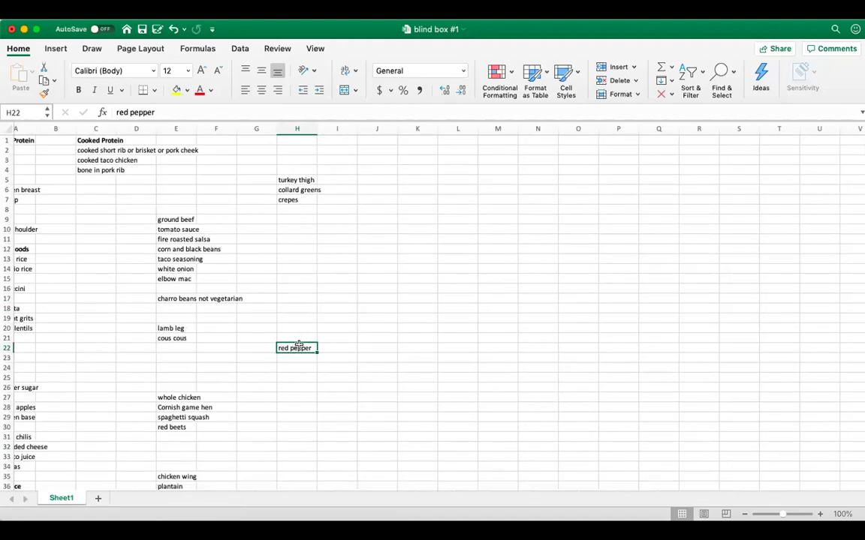
drag(300, 341, 292, 211)
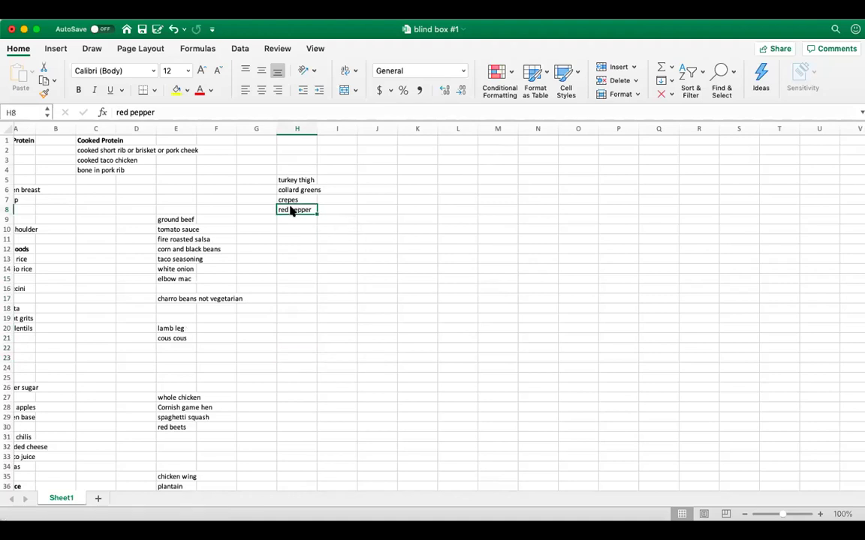